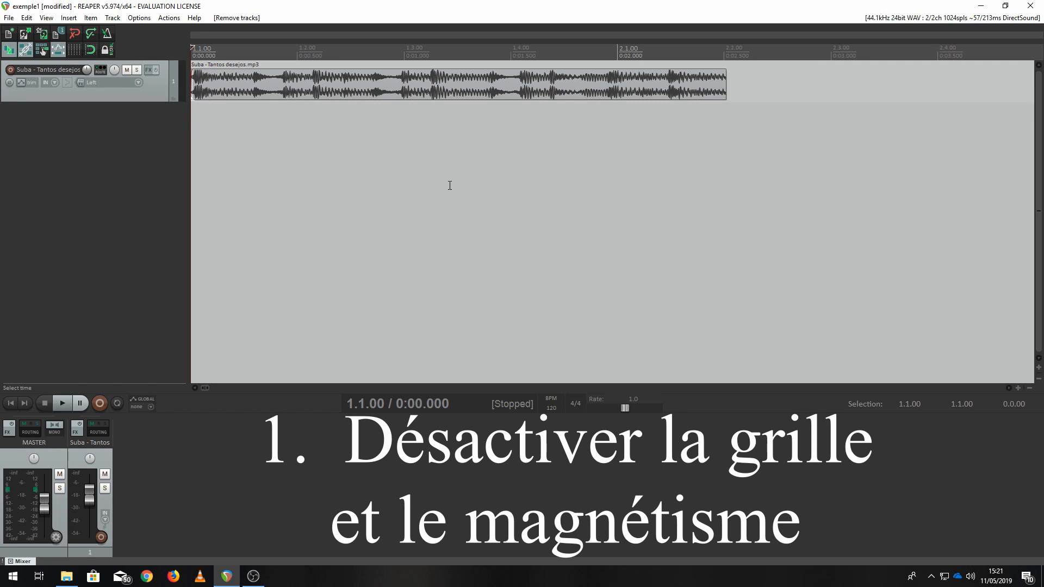
Toggle snapping on and off, ending with both the timeline grid and snapping disabled
{"action": "left_click", "coordinate": [75, 53]}
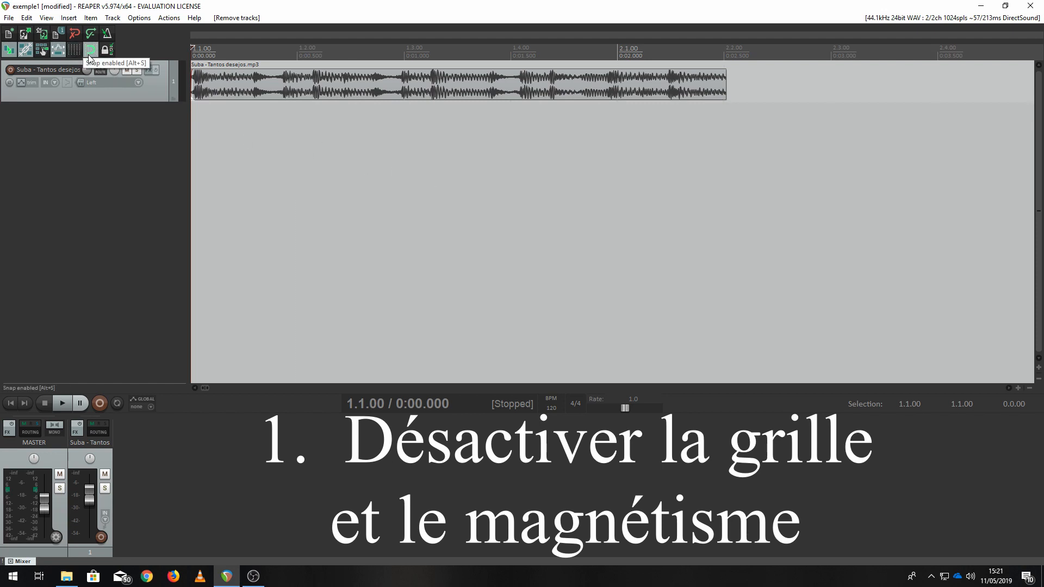
{"action": "left_click", "coordinate": [89, 55]}
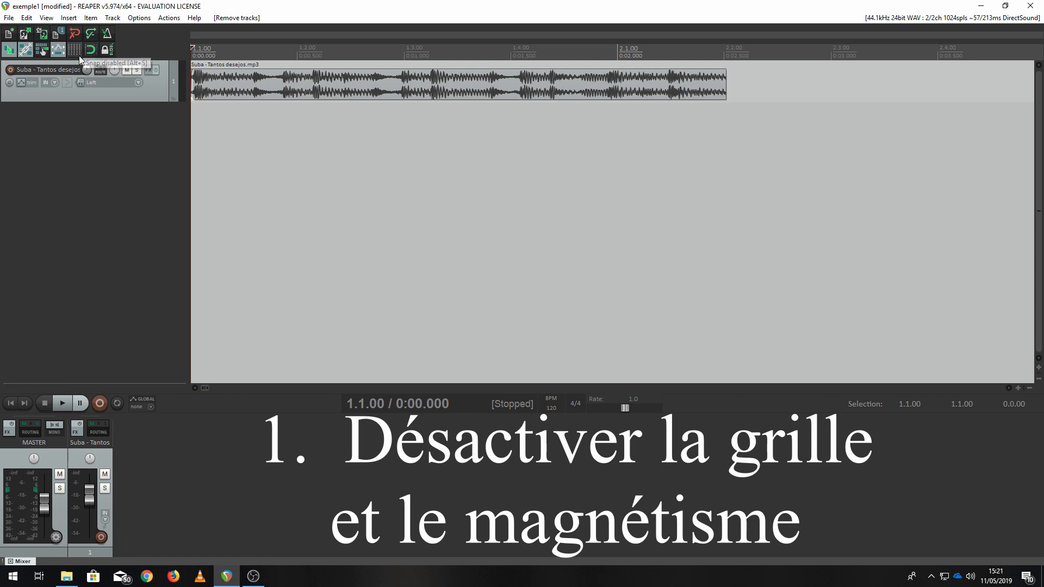
{"action": "left_click", "coordinate": [88, 52]}
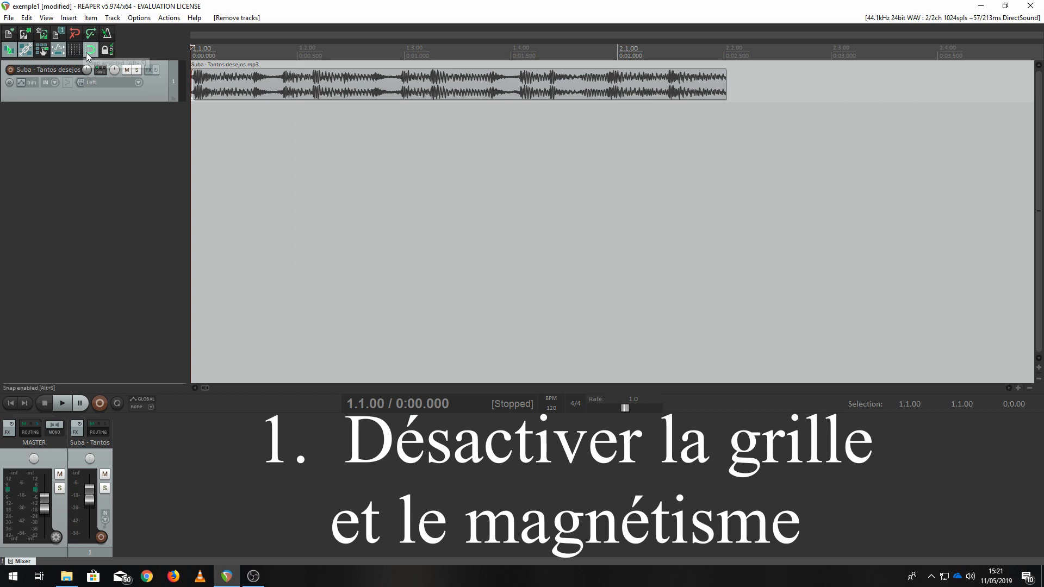
{"action": "left_click", "coordinate": [87, 52]}
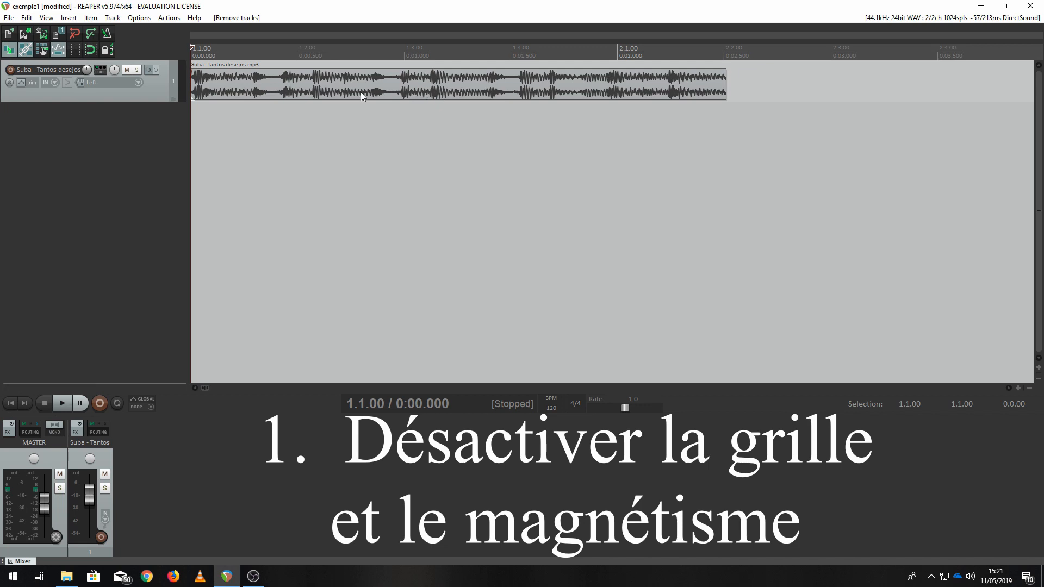
Play the Suba - Tantos desejos.mp3 clip at its original speed and stop playback
{"action": "key", "text": "space"}
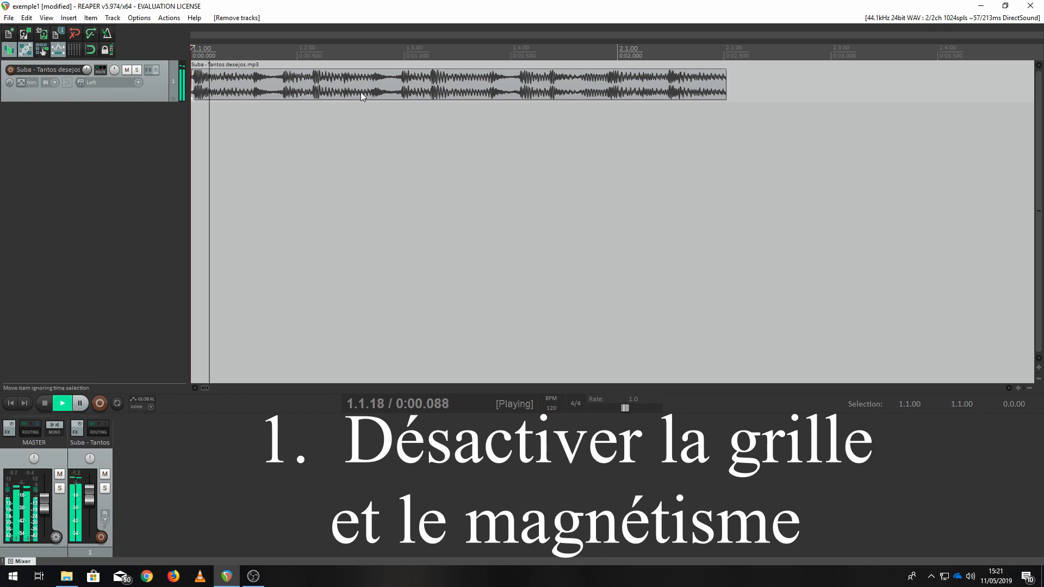
{"action": "left_click", "coordinate": [47, 404]}
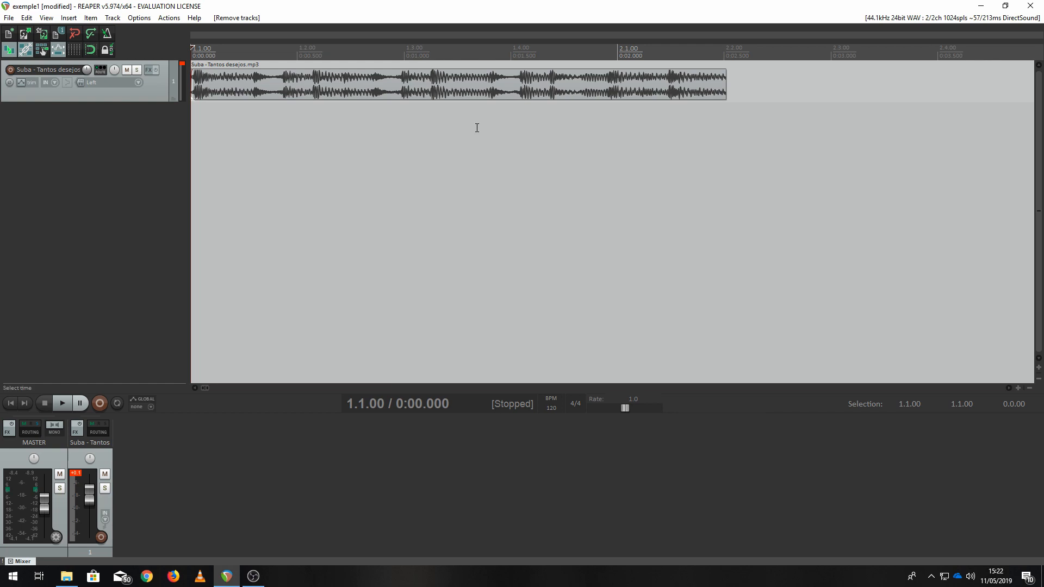
Time-stretch the clip's end edge to slow it to a rate of about 0.795, and listen to it from the project start
{"action": "left_click", "coordinate": [480, 94]}
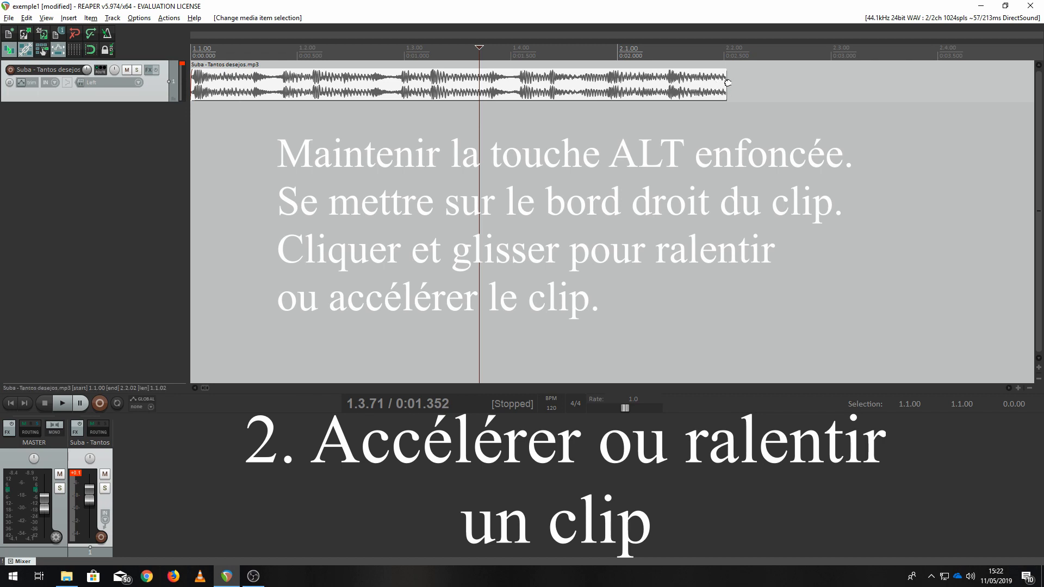
{"action": "left_click_drag", "start_coordinate": [728, 82], "coordinate": [865, 82]}
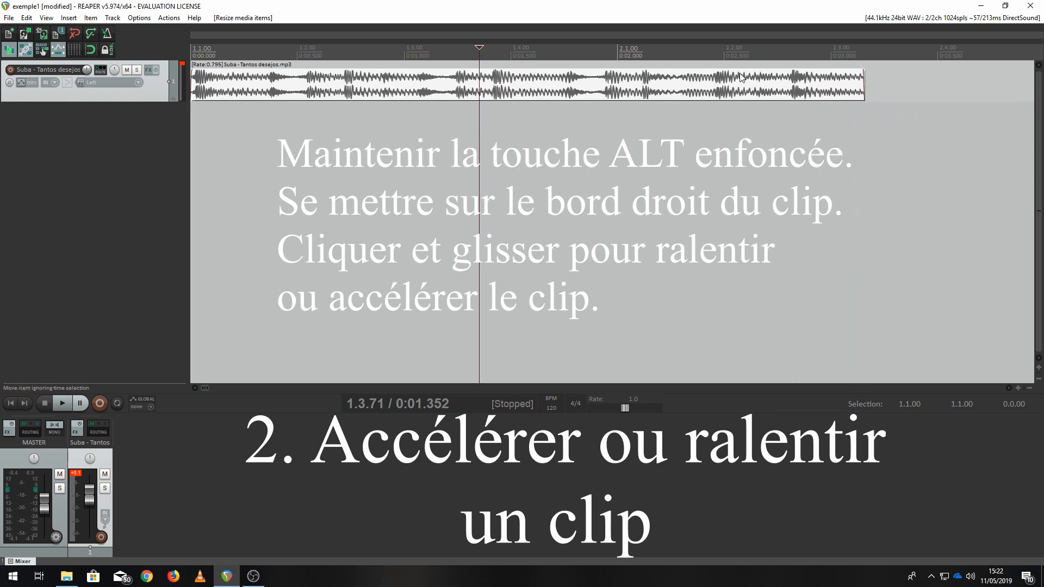
{"action": "left_click", "coordinate": [12, 404]}
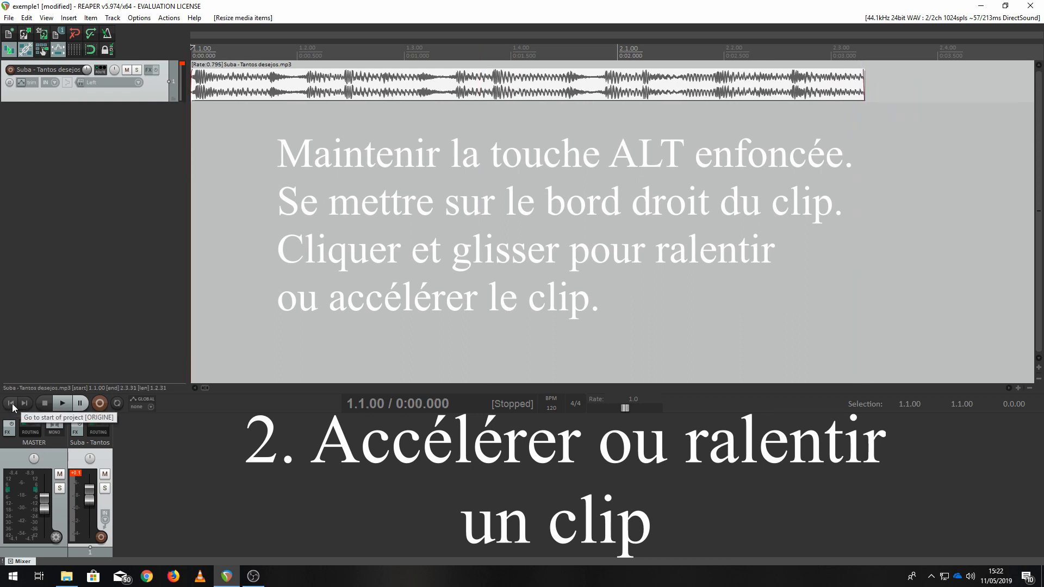
{"action": "left_click", "coordinate": [63, 406]}
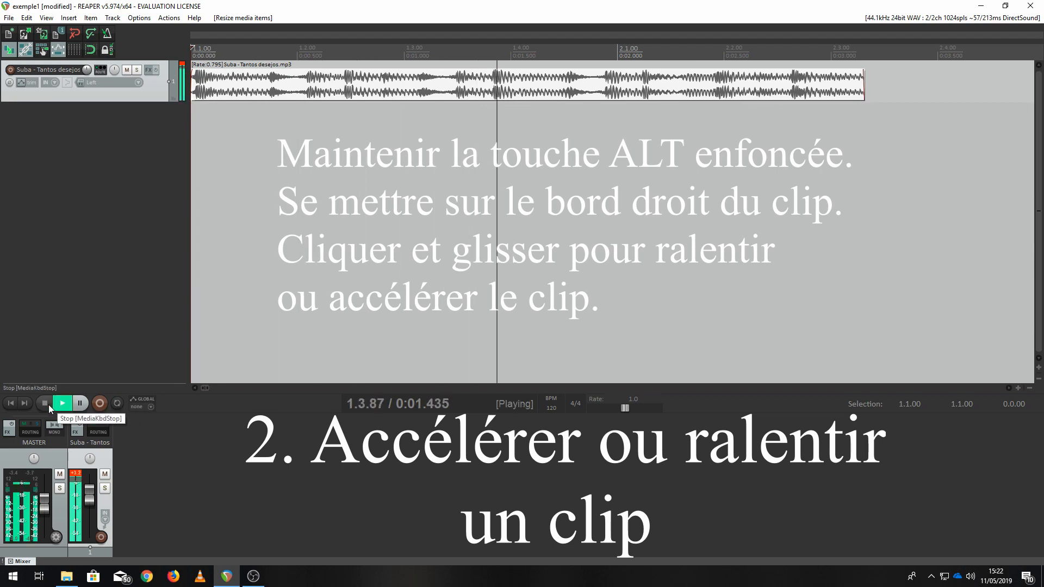
{"action": "left_click", "coordinate": [48, 404]}
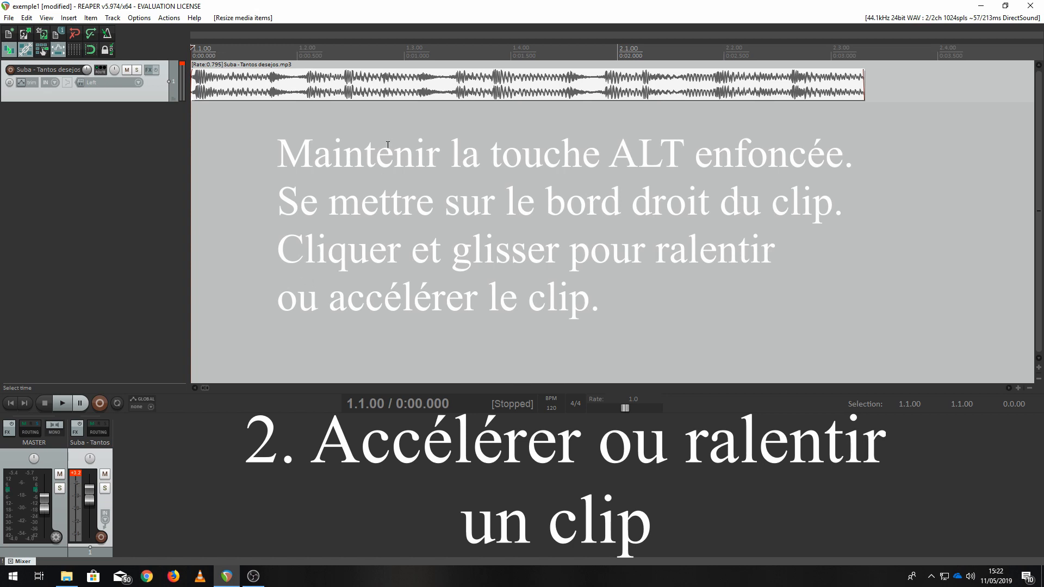
Undo the clip's slowdown and play the clip at its original speed for comparison
{"action": "key", "text": "ctrl+z"}
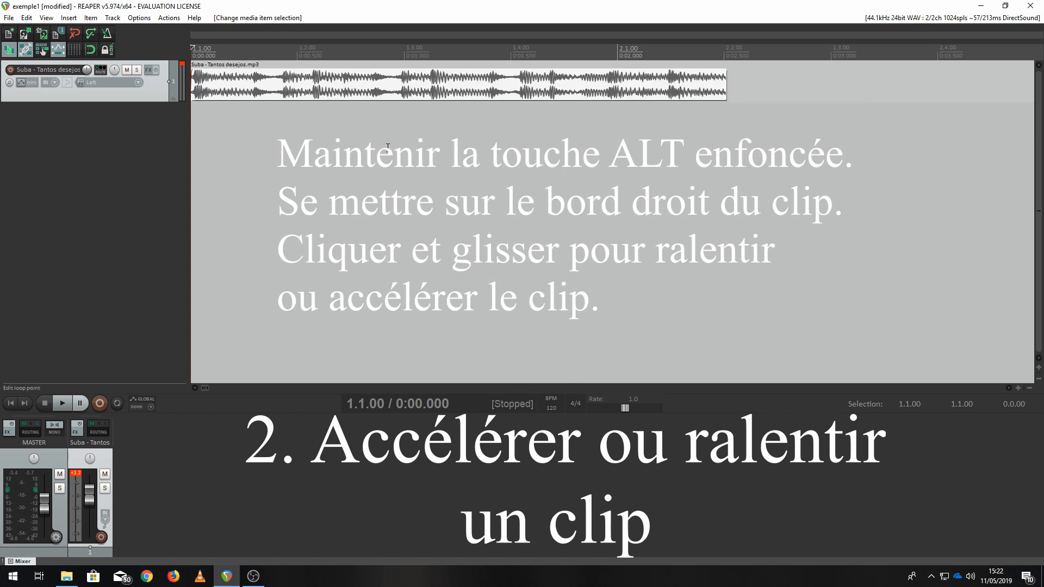
{"action": "left_click", "coordinate": [69, 402]}
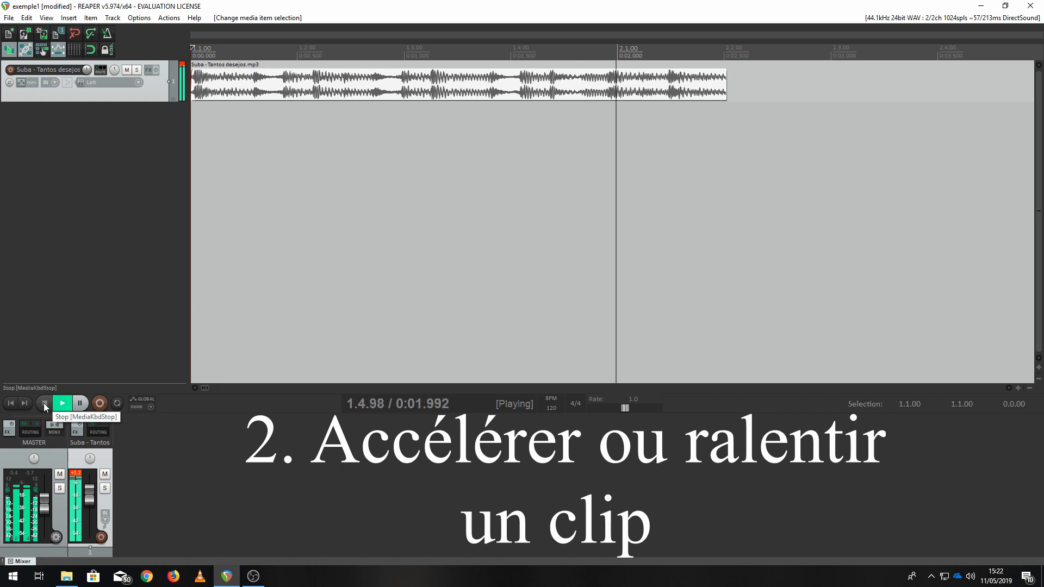
{"action": "left_click", "coordinate": [43, 403]}
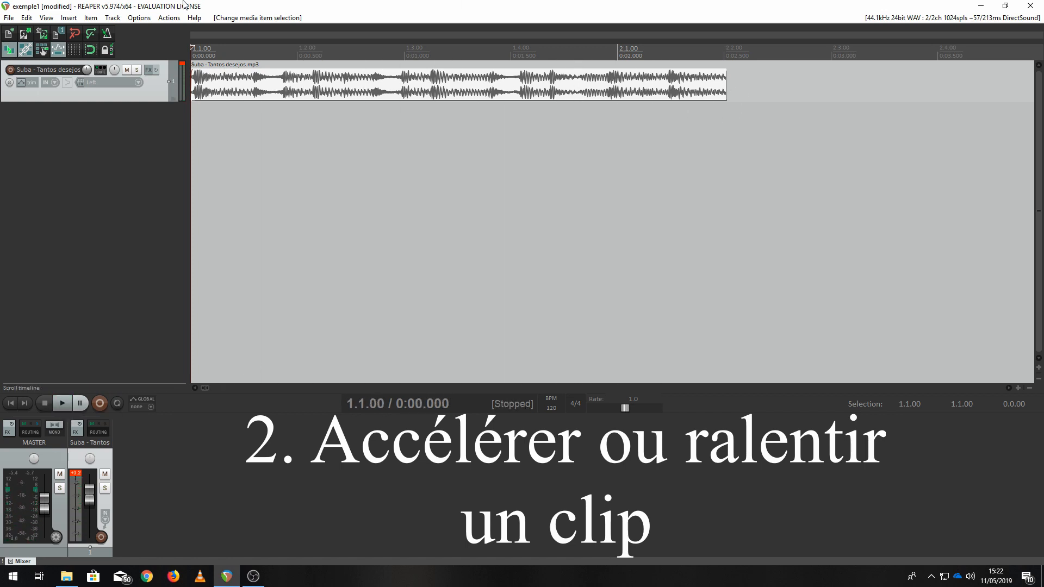
Redo the resize that slows the clip, and play the slowed version again
{"action": "left_click", "coordinate": [26, 18]}
{"action": "left_click", "coordinate": [39, 42]}
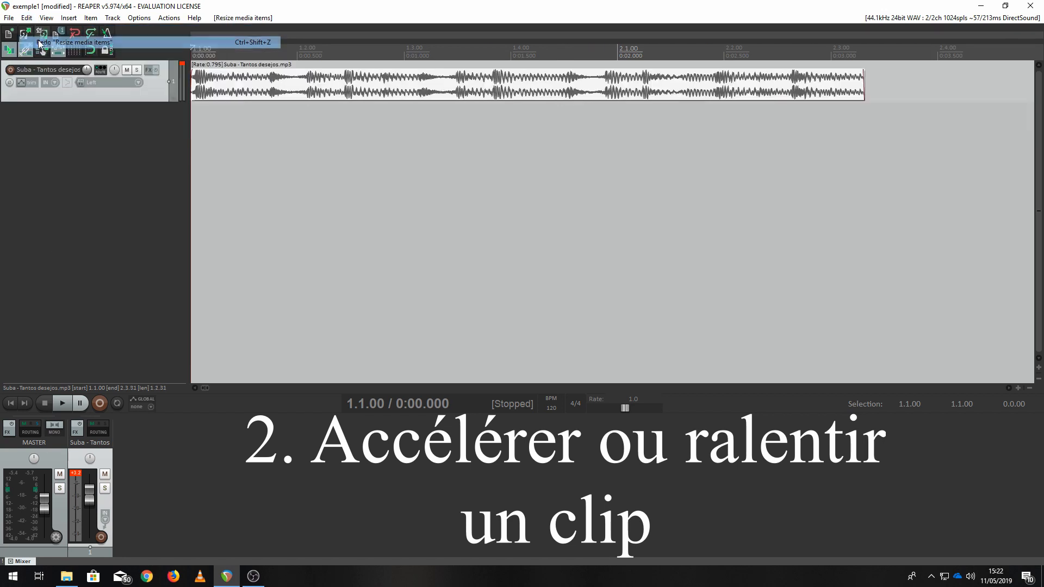
{"action": "left_click", "coordinate": [61, 408]}
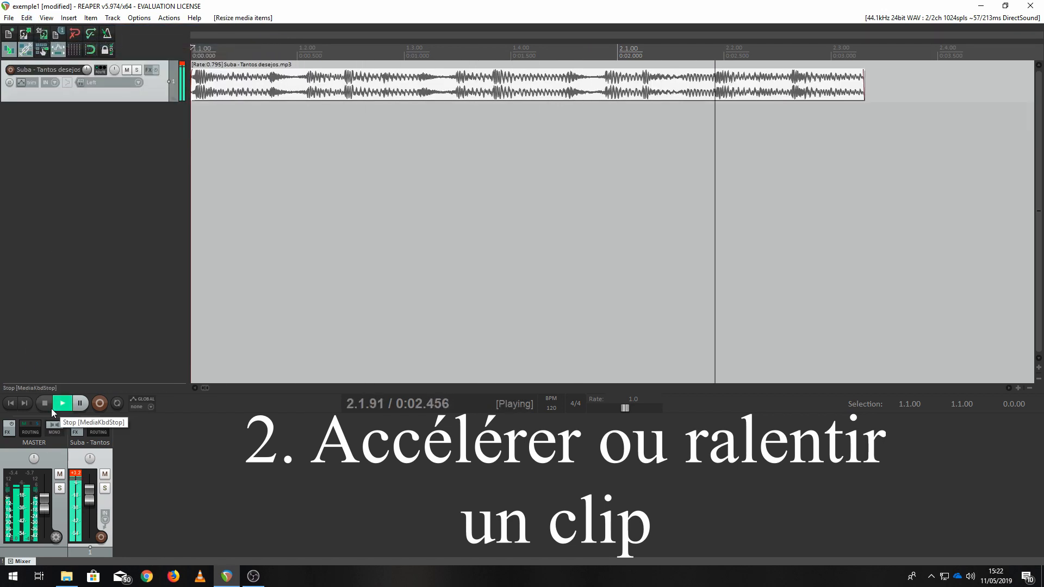
{"action": "left_click", "coordinate": [52, 409]}
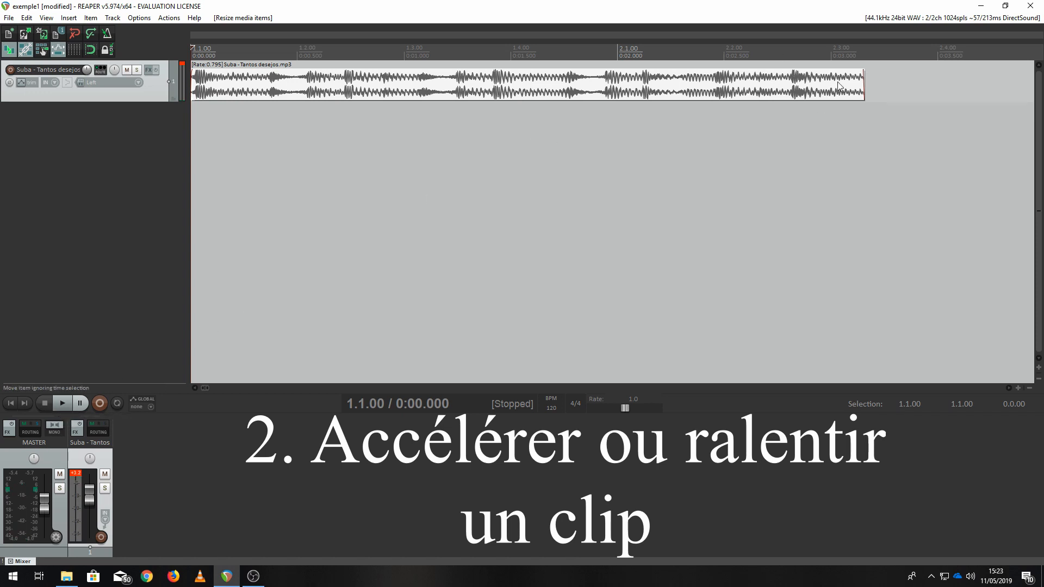
Time-compress the clip from its end edge to speed it up to a rate of about 1.631, and listen to it
{"action": "left_click_drag", "start_coordinate": [865, 81], "coordinate": [520, 75]}
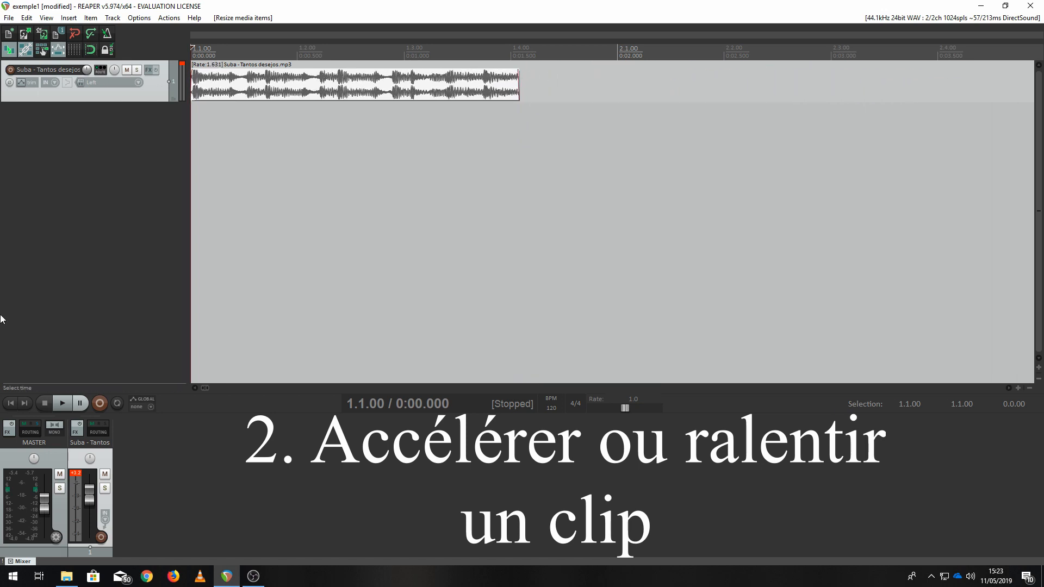
{"action": "left_click", "coordinate": [63, 404]}
{"action": "left_click", "coordinate": [45, 402]}
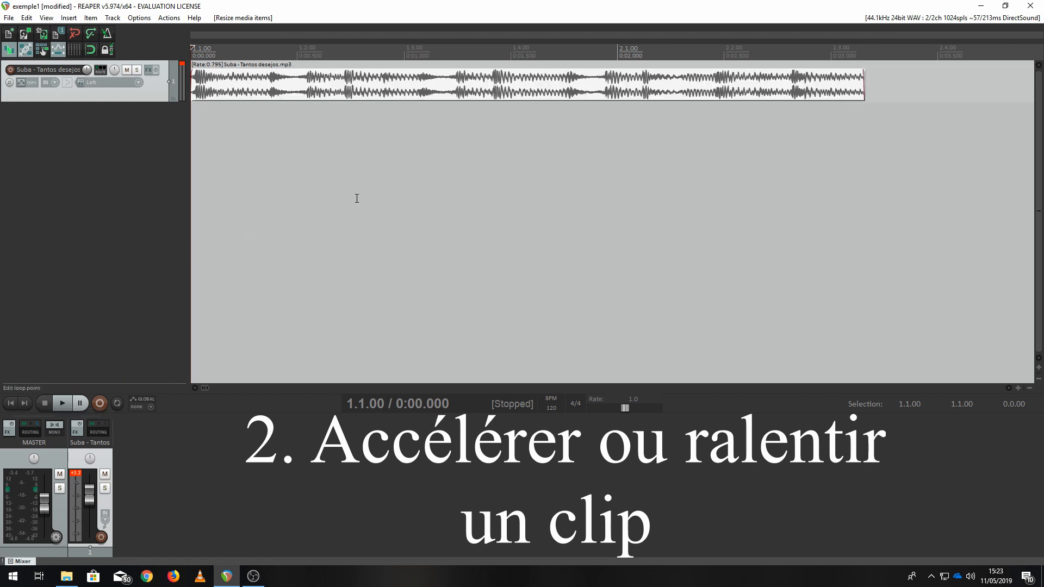
Undo the clip's speed changes and turn off "Preserve pitch when changing playrate" for the clip
{"action": "key", "text": "ctrl+z"}
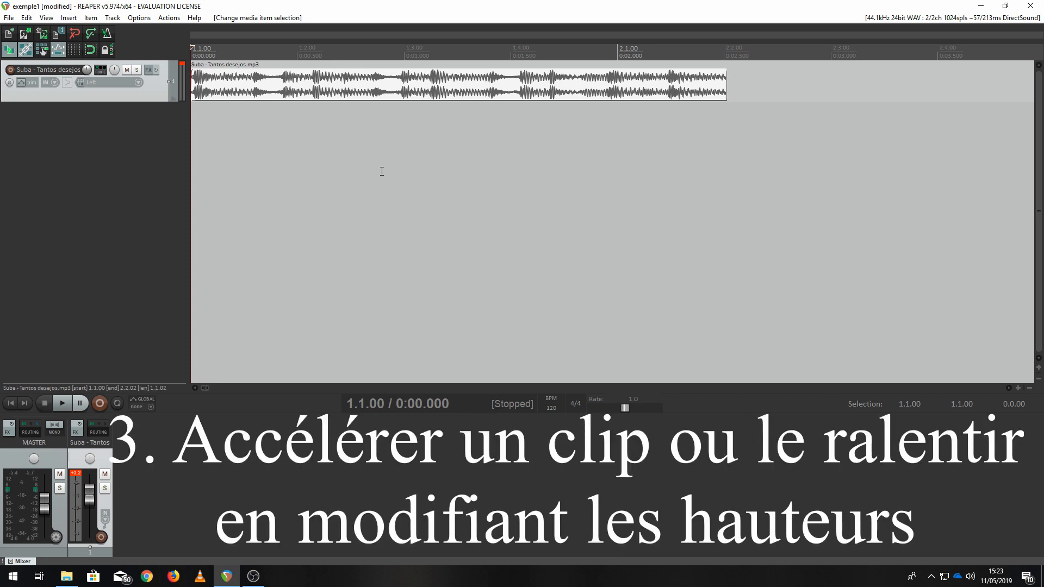
{"action": "left_click", "coordinate": [358, 82]}
{"action": "right_click", "coordinate": [394, 80]}
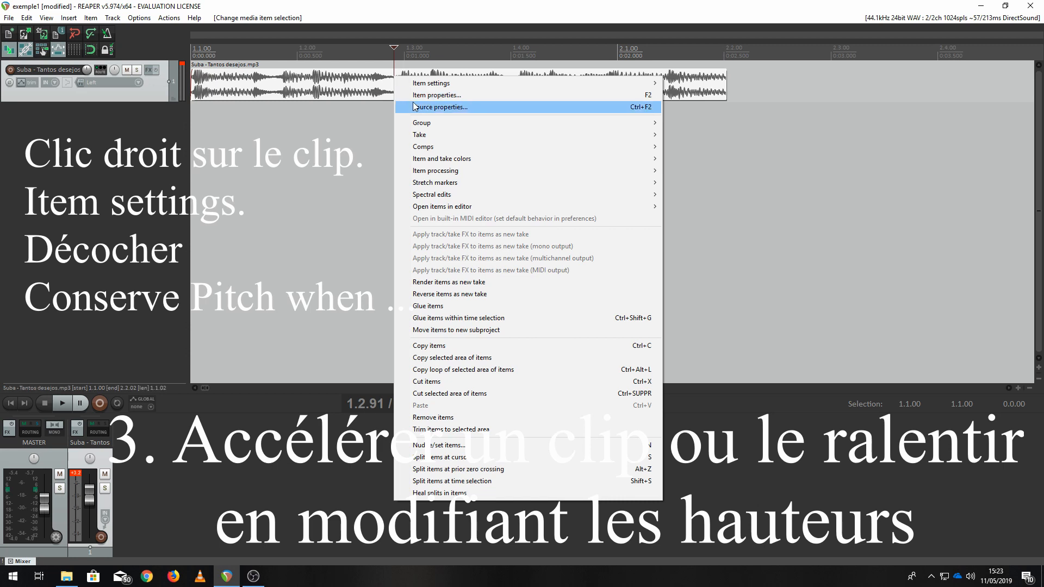
{"action": "left_click", "coordinate": [330, 82]}
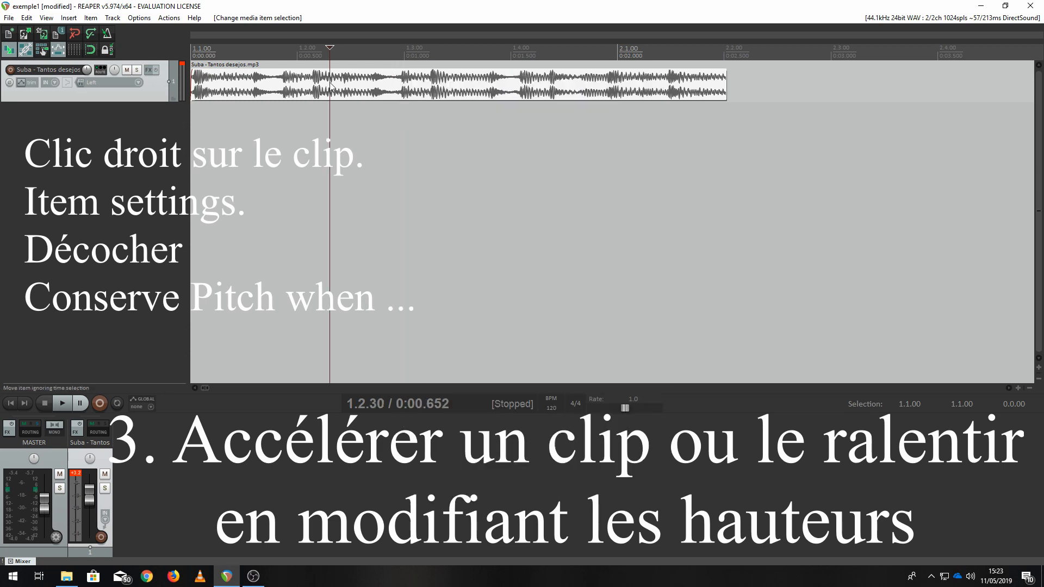
{"action": "right_click", "coordinate": [468, 93]}
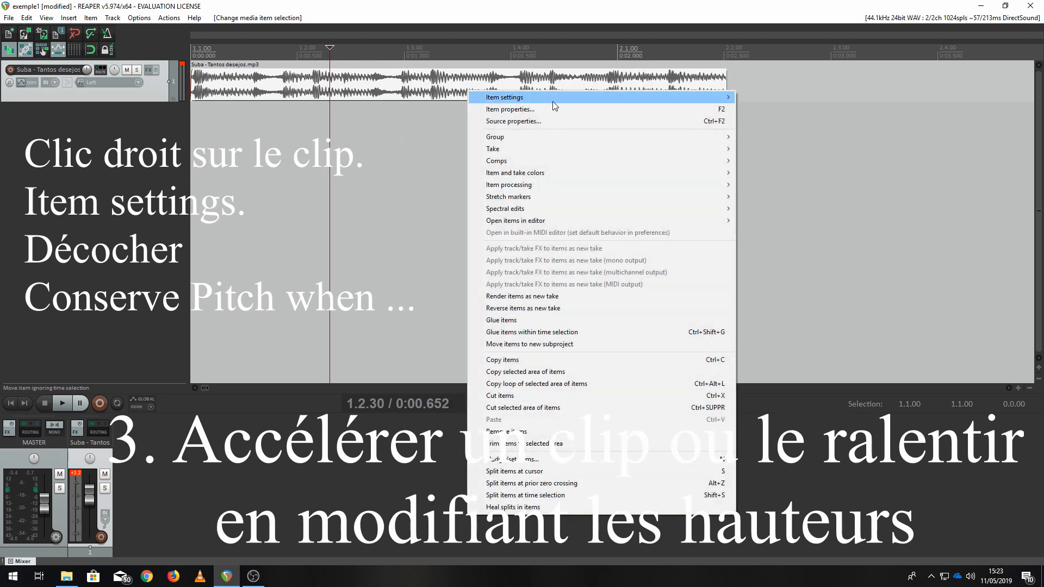
{"action": "mouse_move", "coordinate": [609, 103]}
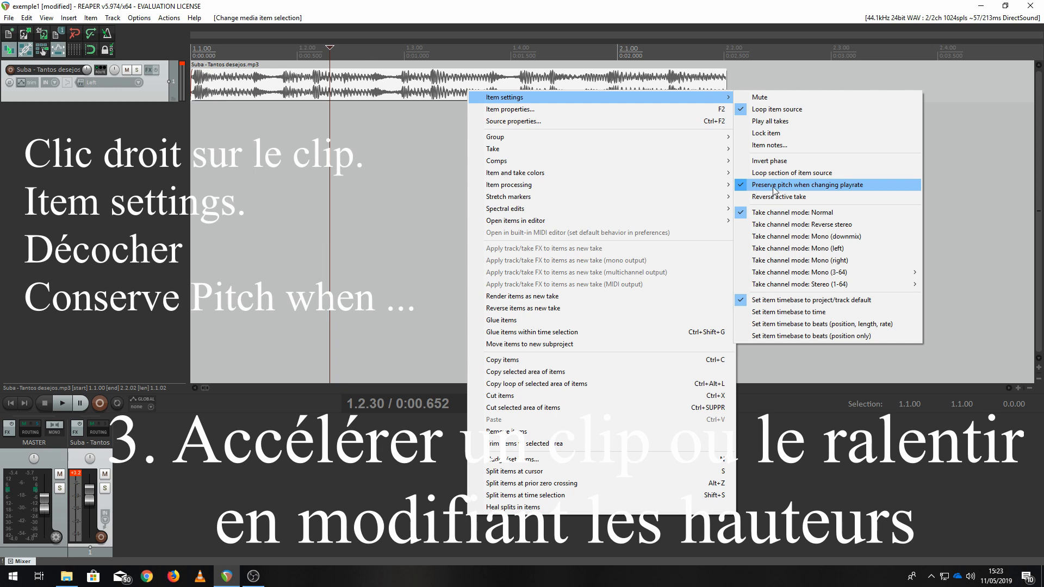
{"action": "left_click", "coordinate": [838, 188]}
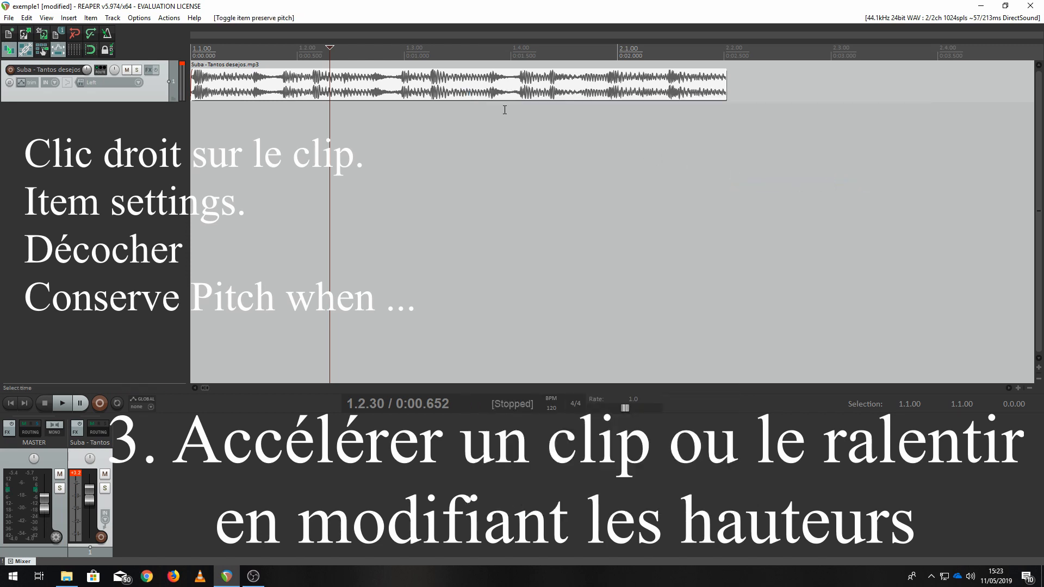
Return to the project start and play the unstretched clip with pitch preservation off
{"action": "left_click", "coordinate": [12, 404]}
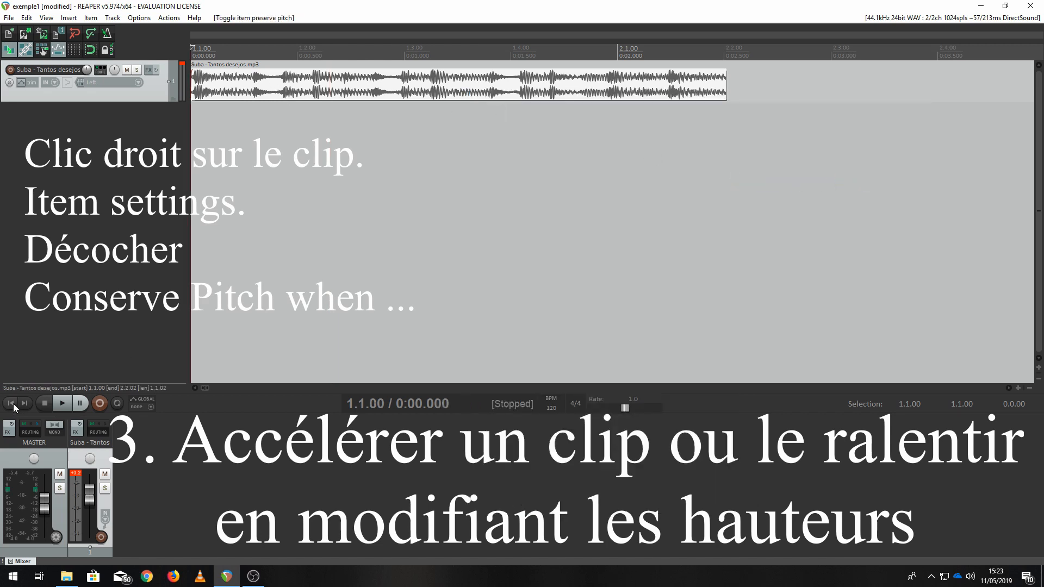
{"action": "key", "text": "space"}
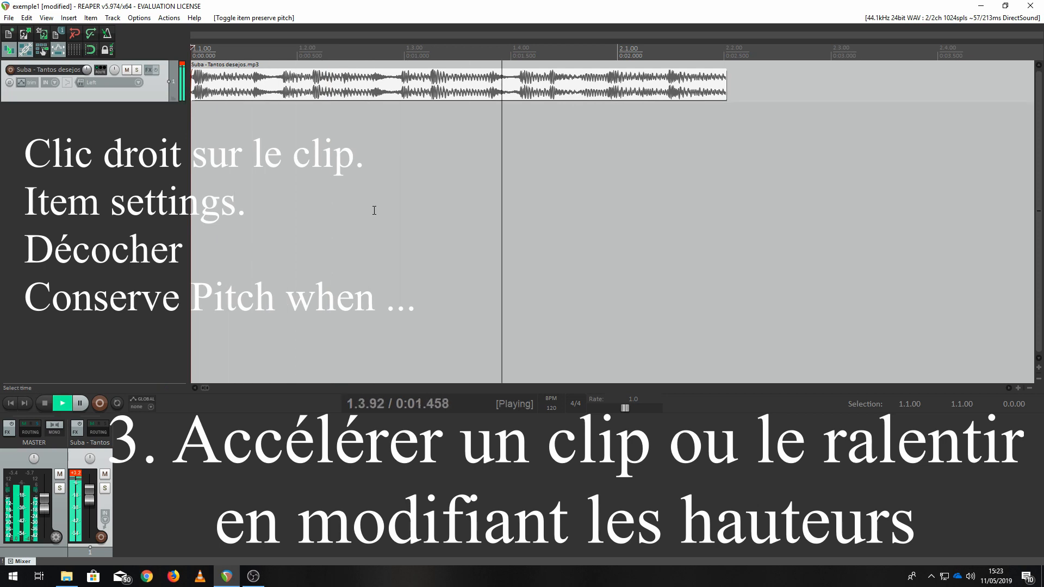
{"action": "key", "text": "space"}
{"action": "key", "text": "space"}
{"action": "key", "text": "space"}
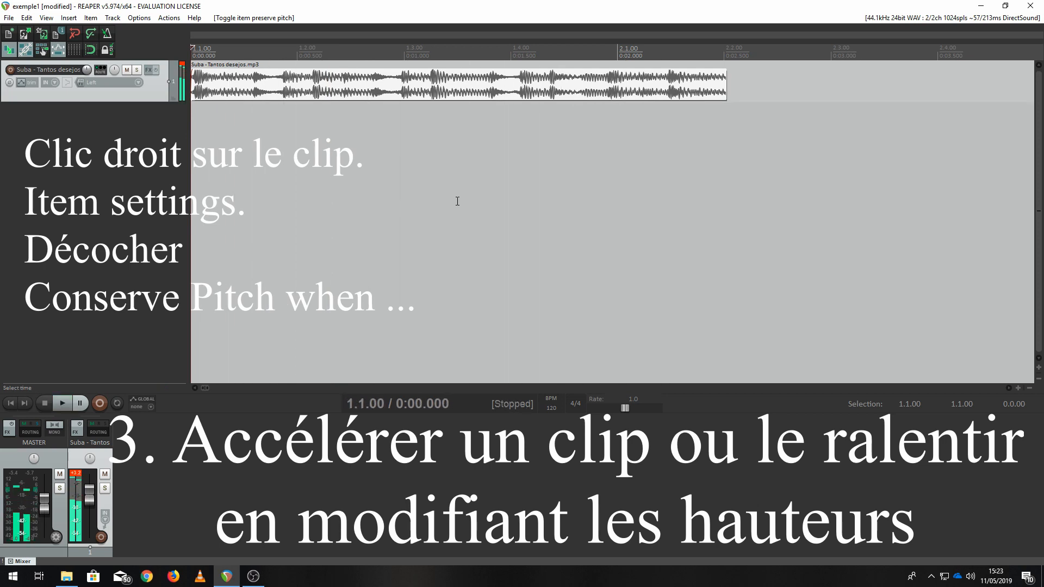
Time-stretch the clip's end edge to a rate of about 0.765 so its pitch drops, and play it from the start
{"action": "left_click", "coordinate": [687, 103]}
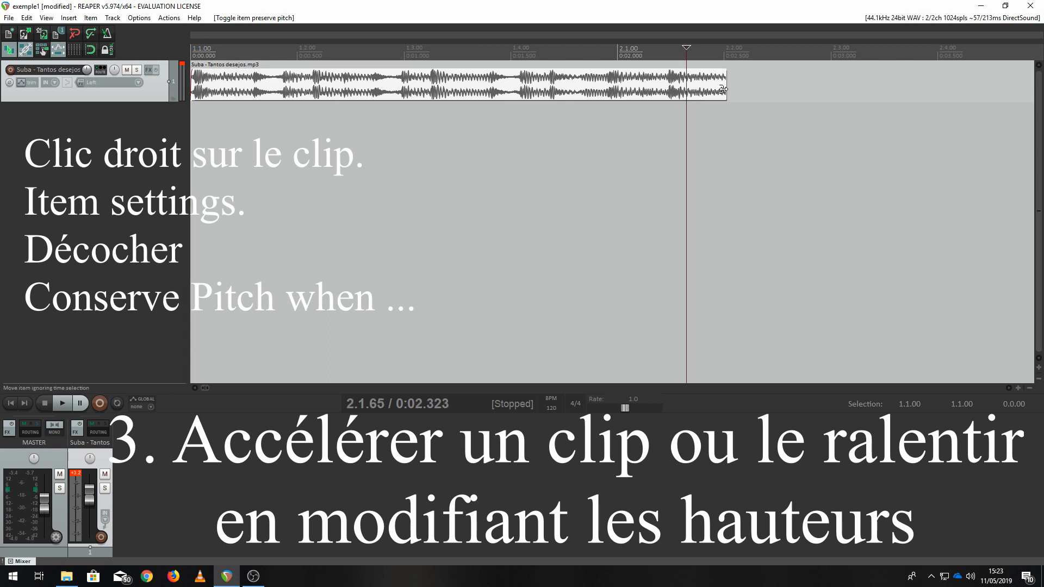
{"action": "left_click_drag", "start_coordinate": [728, 84], "coordinate": [894, 83]}
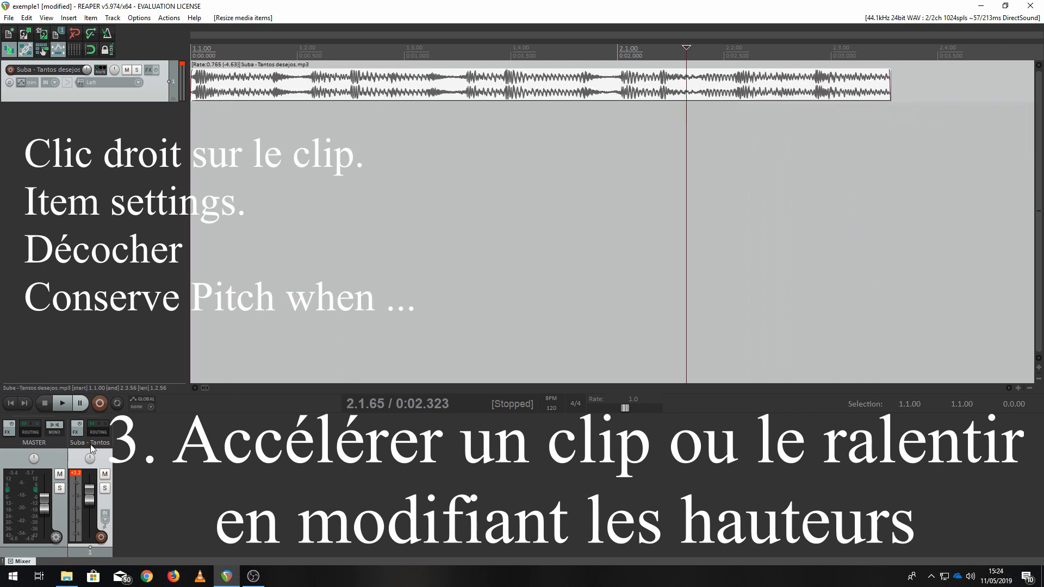
{"action": "left_click", "coordinate": [11, 409]}
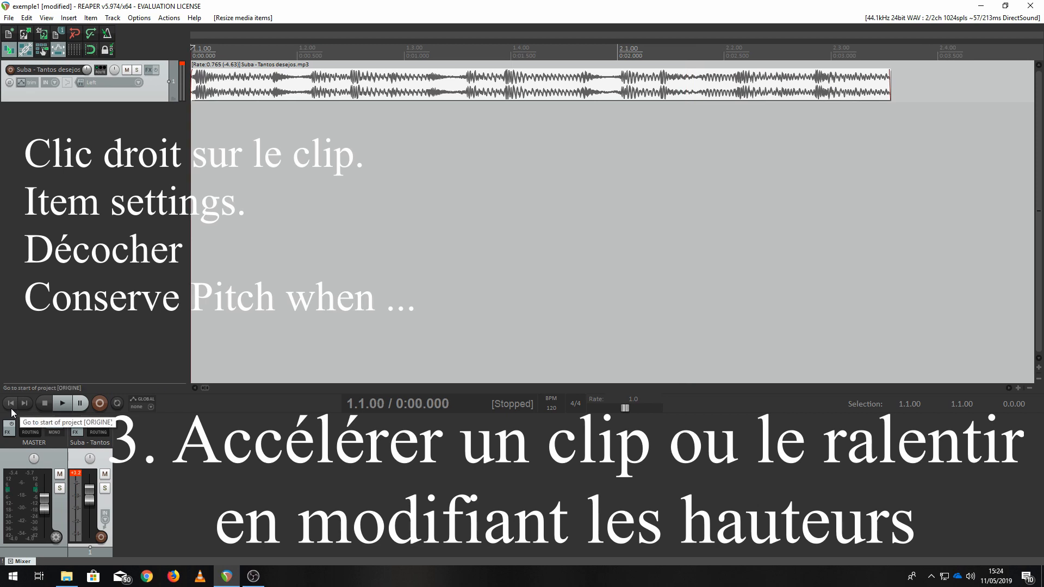
{"action": "left_click", "coordinate": [62, 403]}
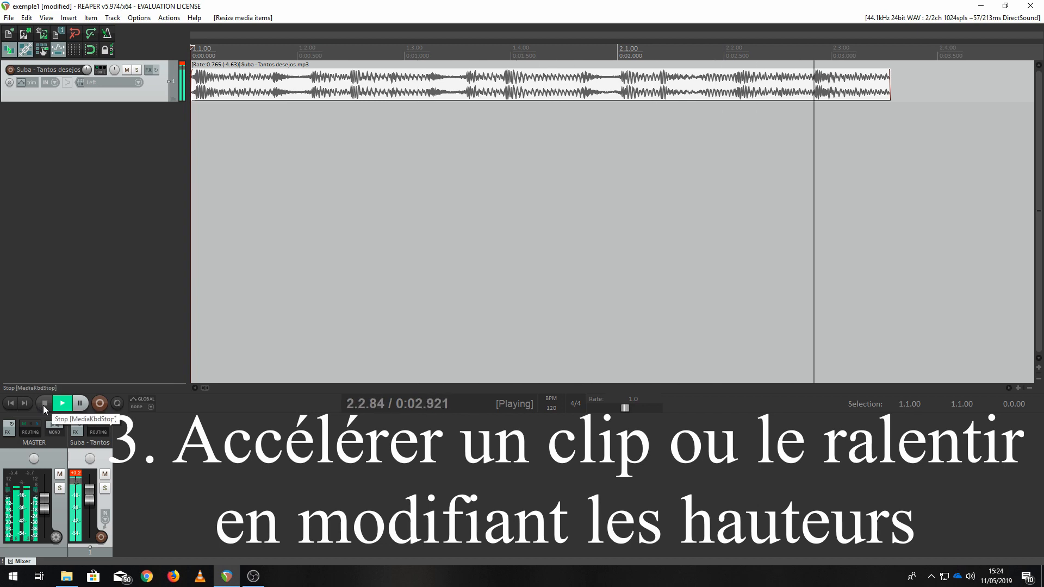
{"action": "left_click", "coordinate": [44, 405]}
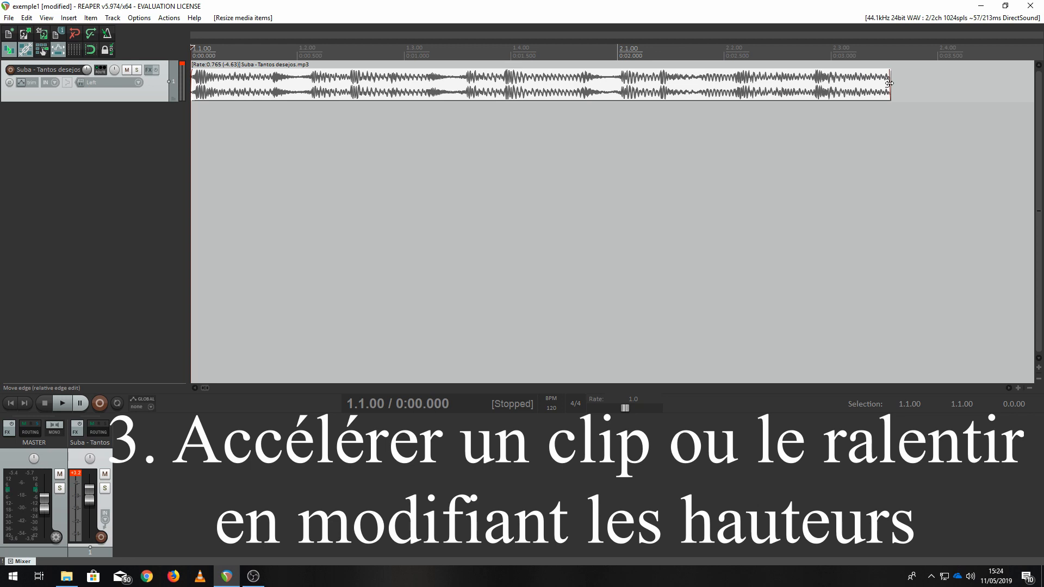
Time-compress the clip from its end edge to a rate of about 1.734 so its pitch rises, and listen to it
{"action": "left_click_drag", "start_coordinate": [891, 83], "coordinate": [499, 84]}
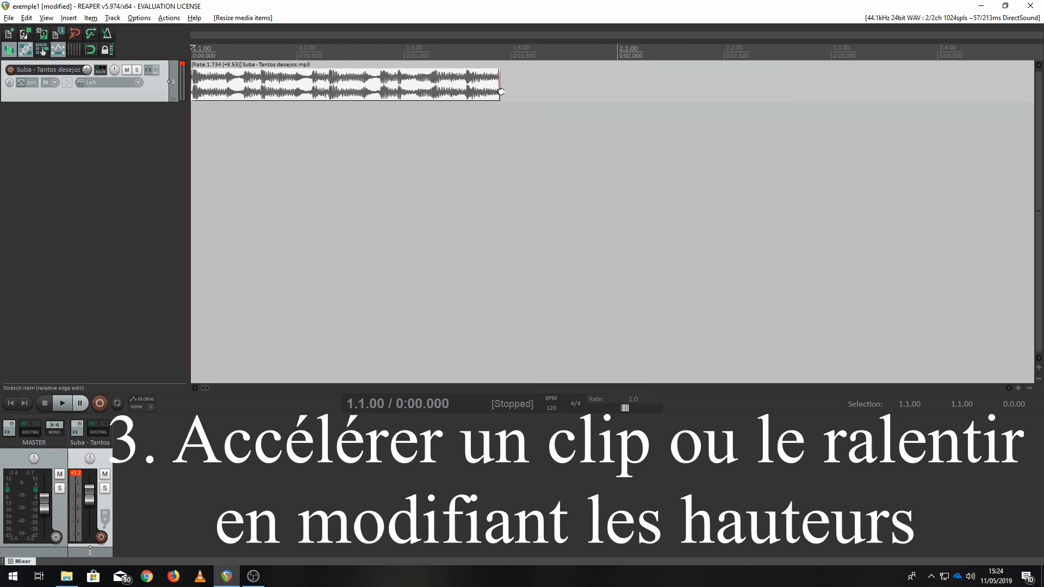
{"action": "left_click", "coordinate": [65, 403]}
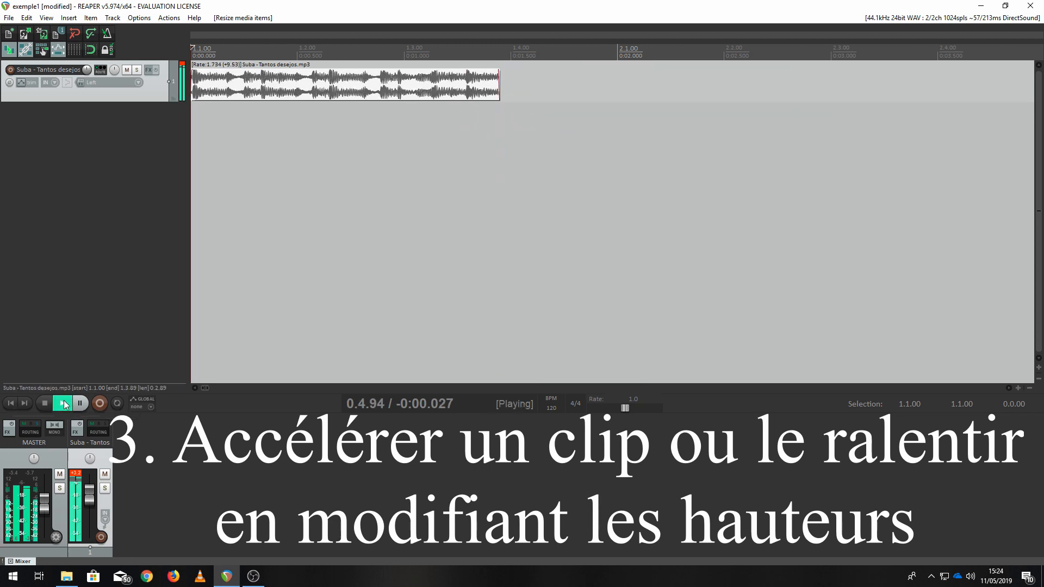
{"action": "left_click", "coordinate": [50, 403]}
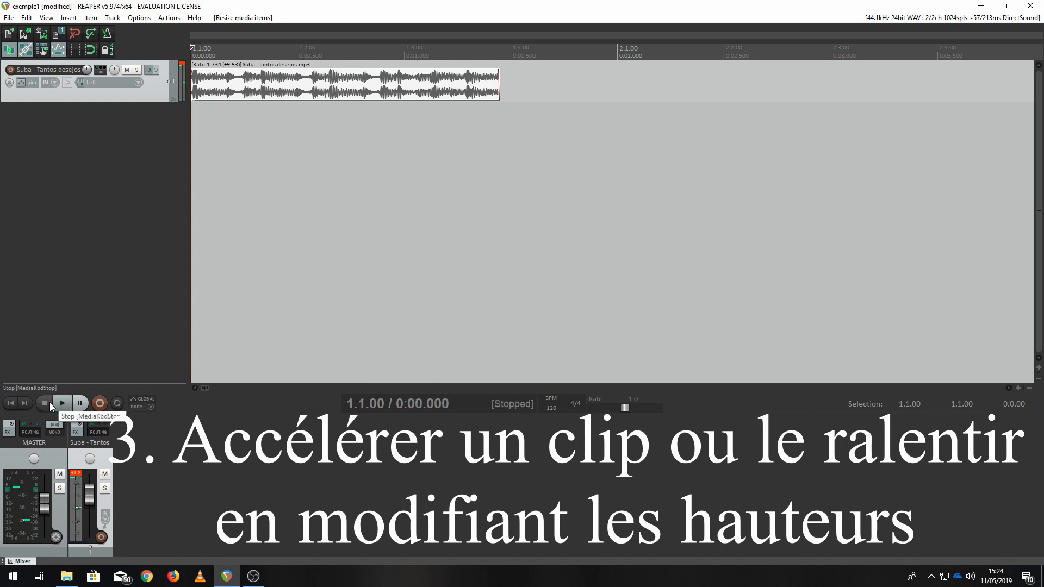